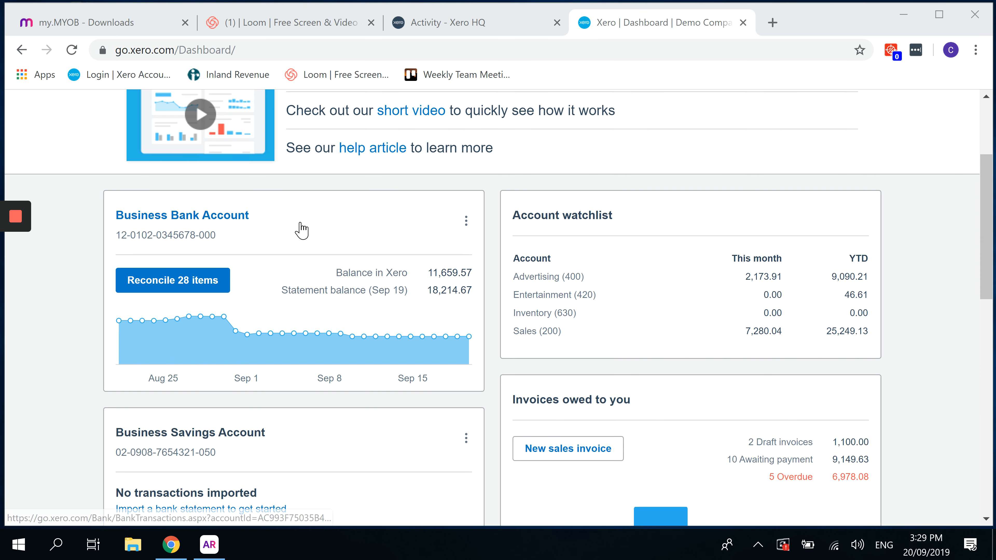
Open the Bayside Club invoice dated 18 Sep 2019 from the list of sales invoices.
scroll(301, 230, "up", 3)
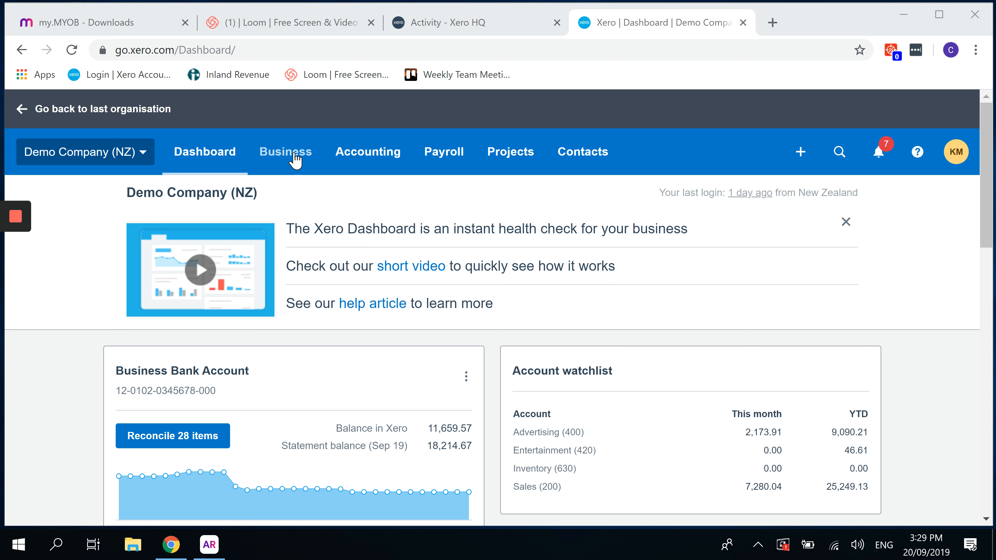
left_click(295, 160)
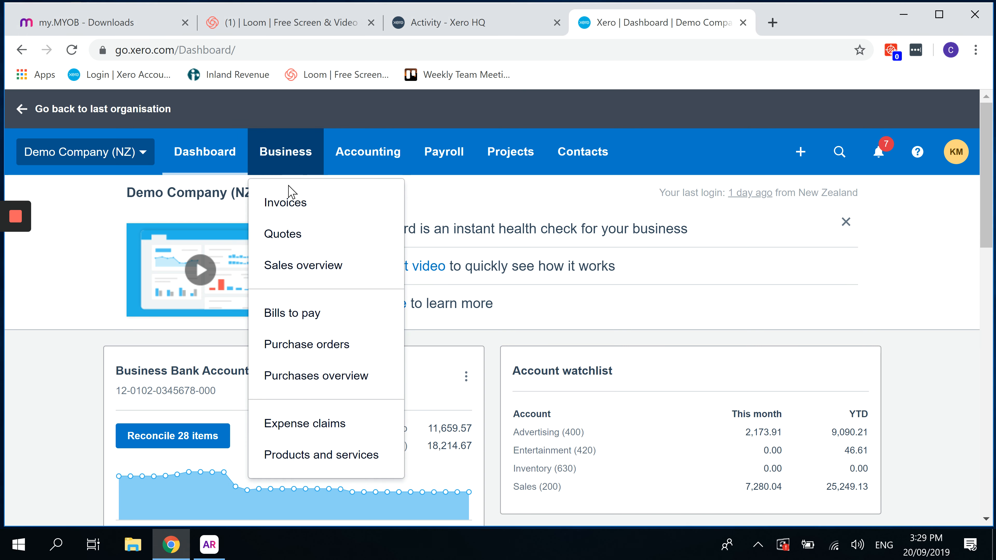
left_click(293, 204)
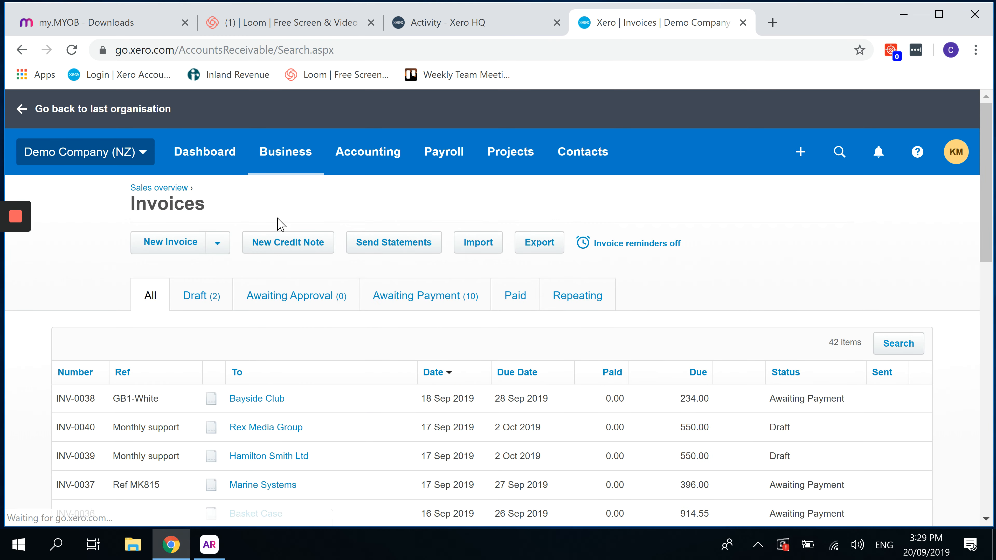
scroll(267, 293, "down", 4)
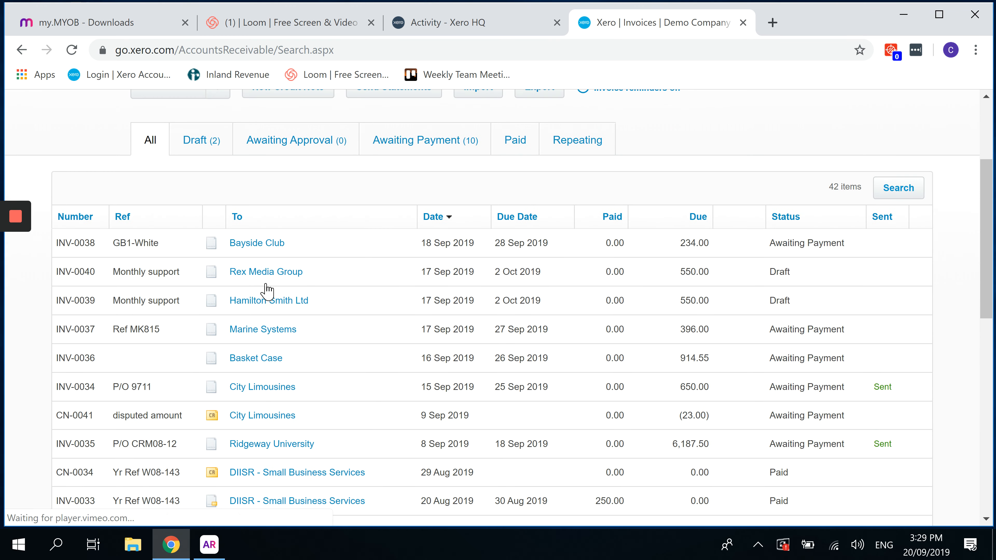
left_click(258, 243)
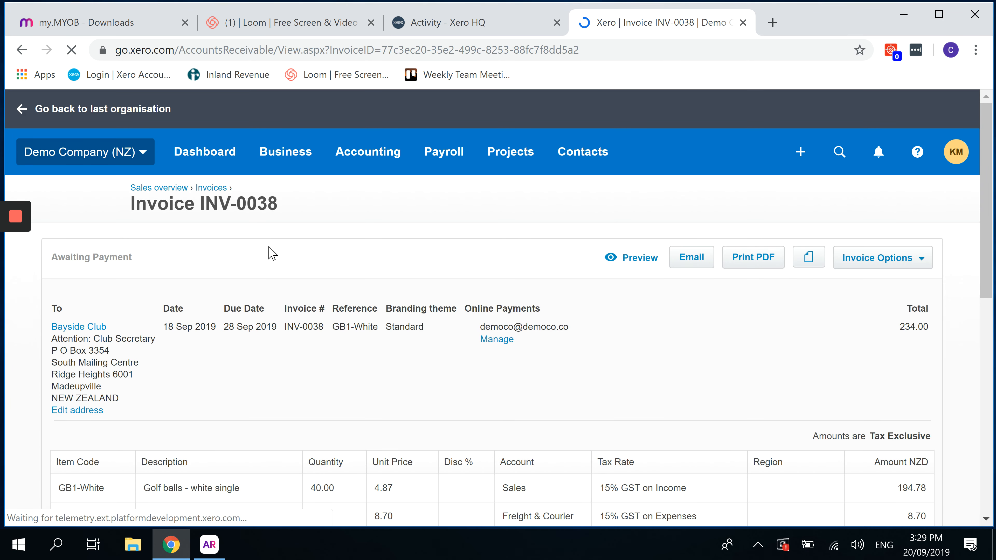
Add a credit note to the open Bayside Club invoice.
scroll(610, 361, "down", 4)
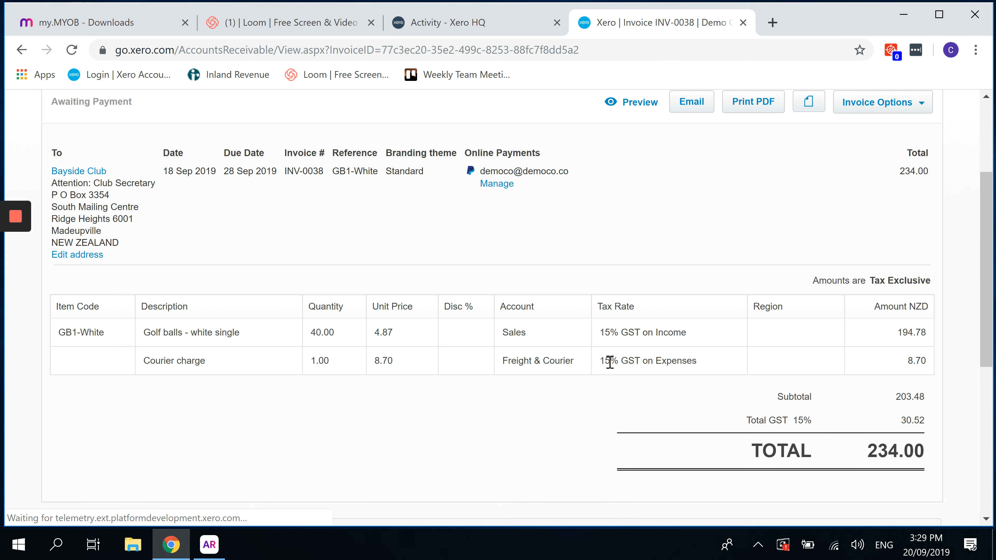
left_click(925, 105)
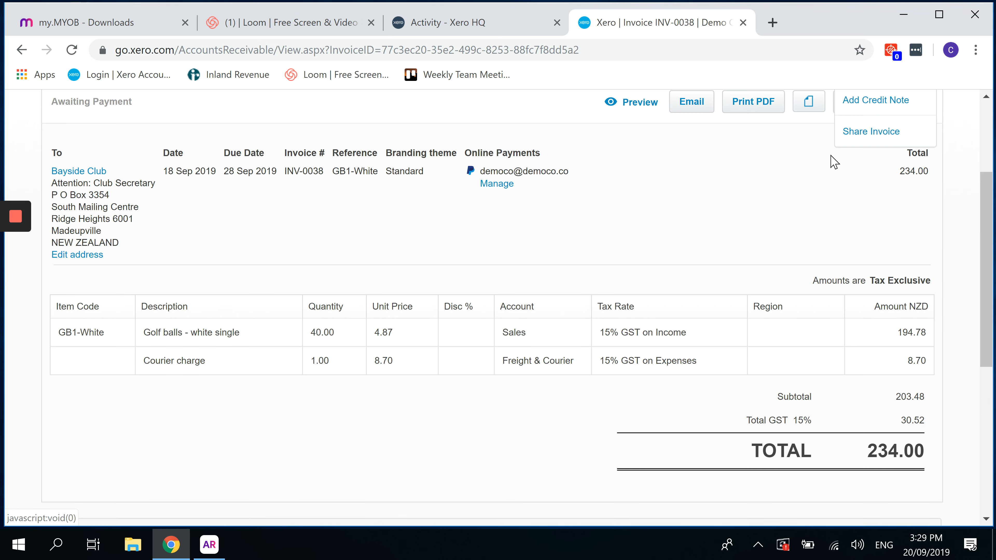
scroll(831, 161, "up", 3)
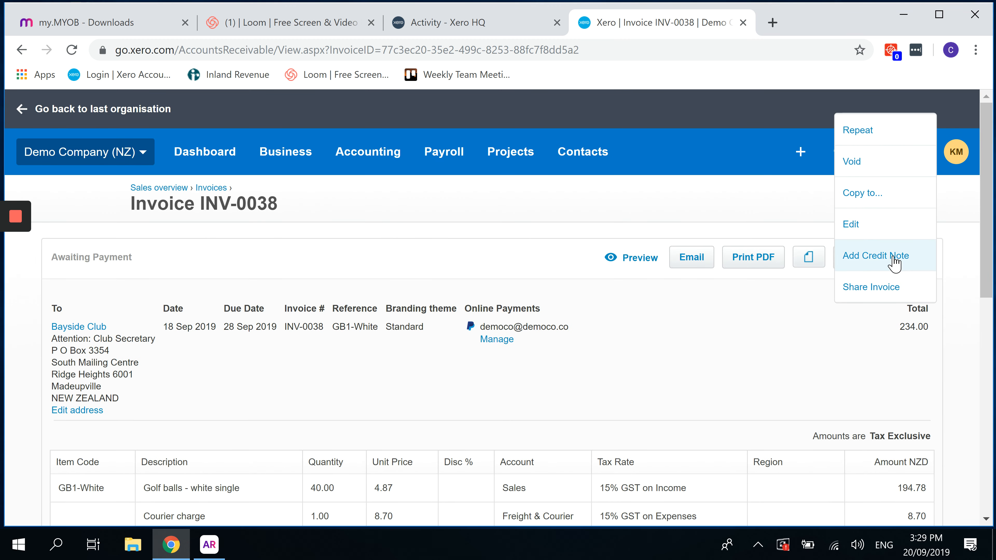
left_click(893, 258)
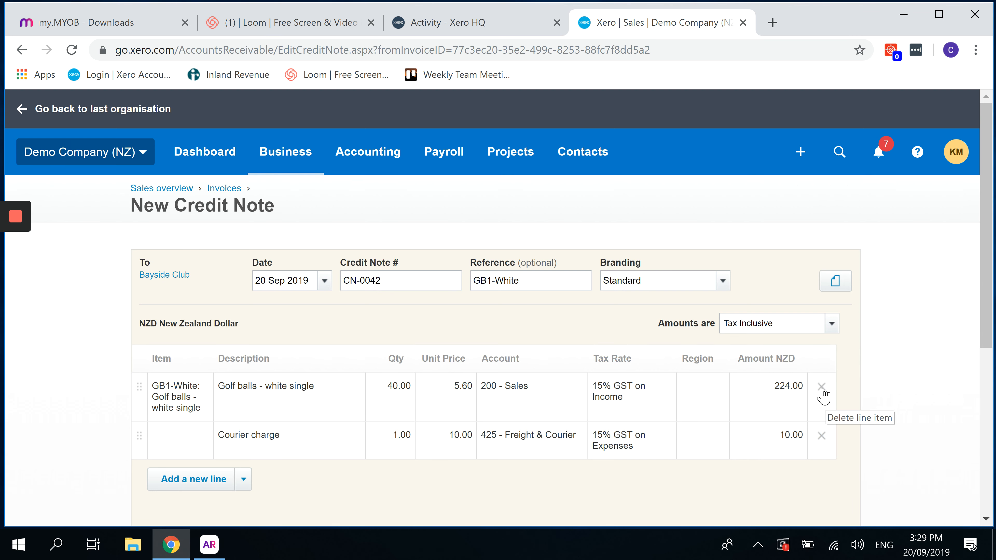
Delete the golf balls line from the credit note, leaving only the courier charge, and approve the credit note.
left_click(821, 387)
scroll(812, 389, "down", 4)
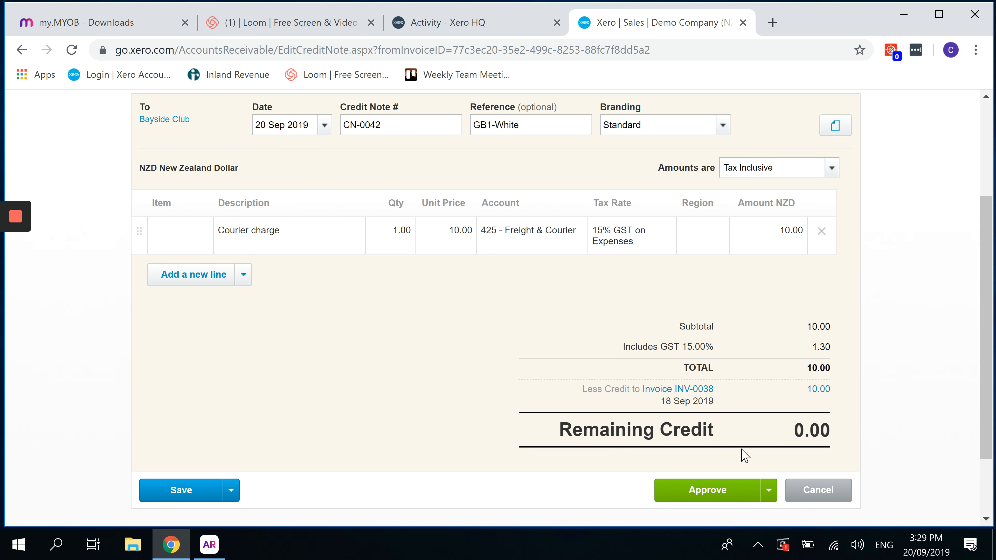
scroll(740, 451, "down", 1)
scroll(740, 452, "down", 2)
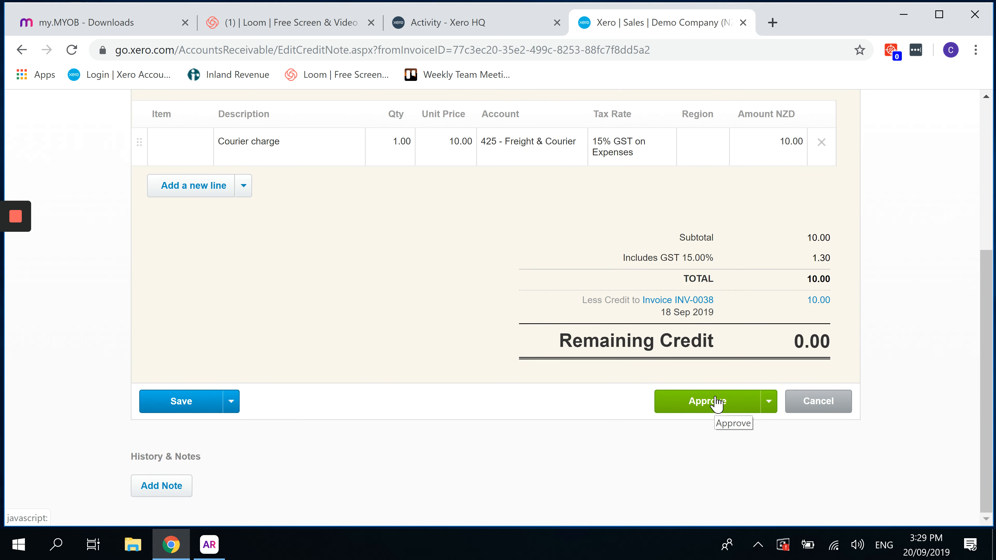
left_click(716, 403)
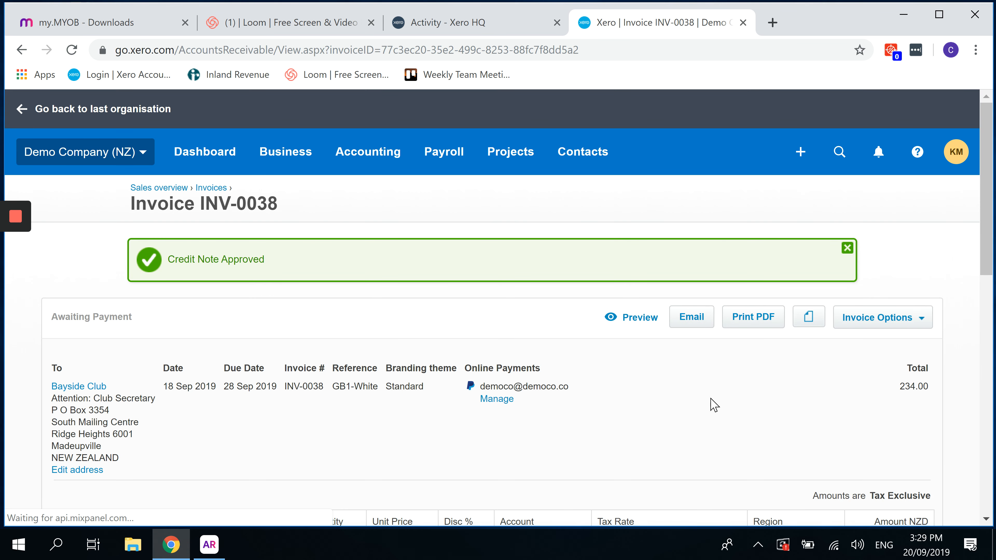
Check the credit applied to the invoice total, and start a new standalone credit note from the sales overview.
scroll(713, 405, "down", 7)
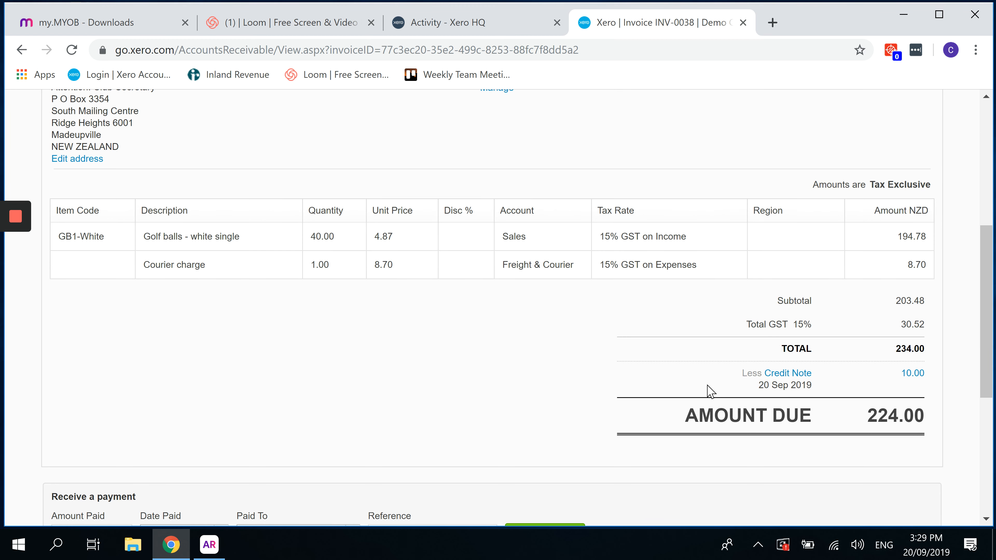
scroll(710, 391, "down", 6)
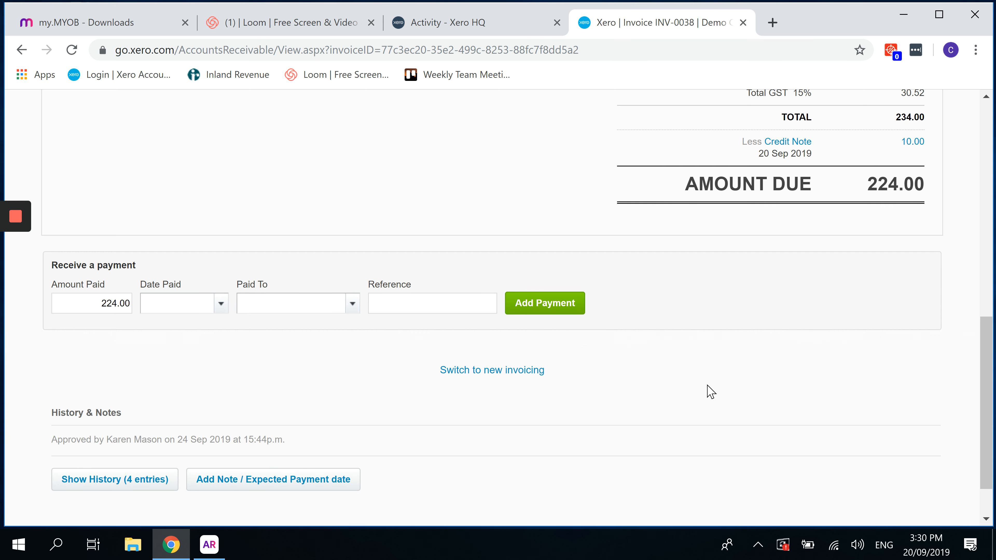
scroll(710, 390, "up", 6)
scroll(711, 390, "up", 5)
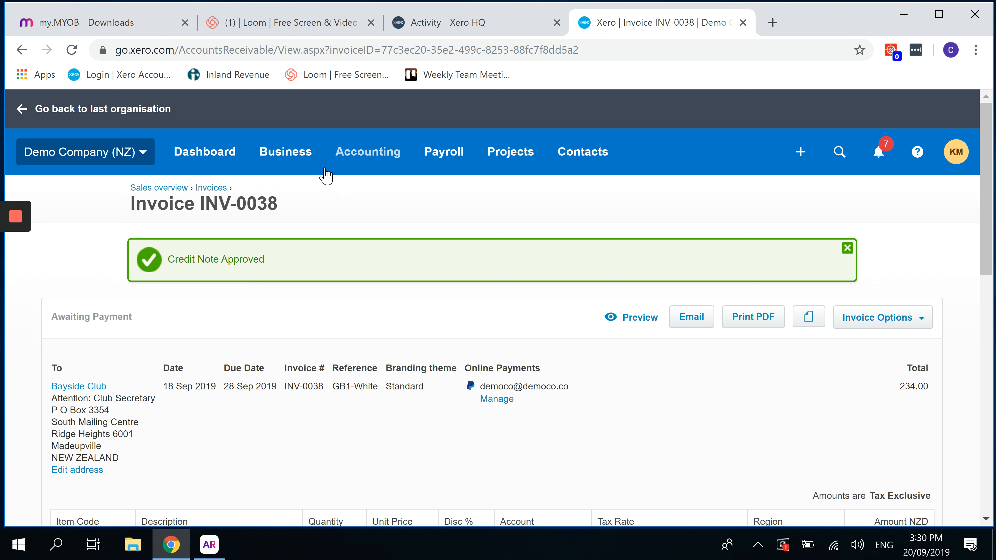
left_click(288, 153)
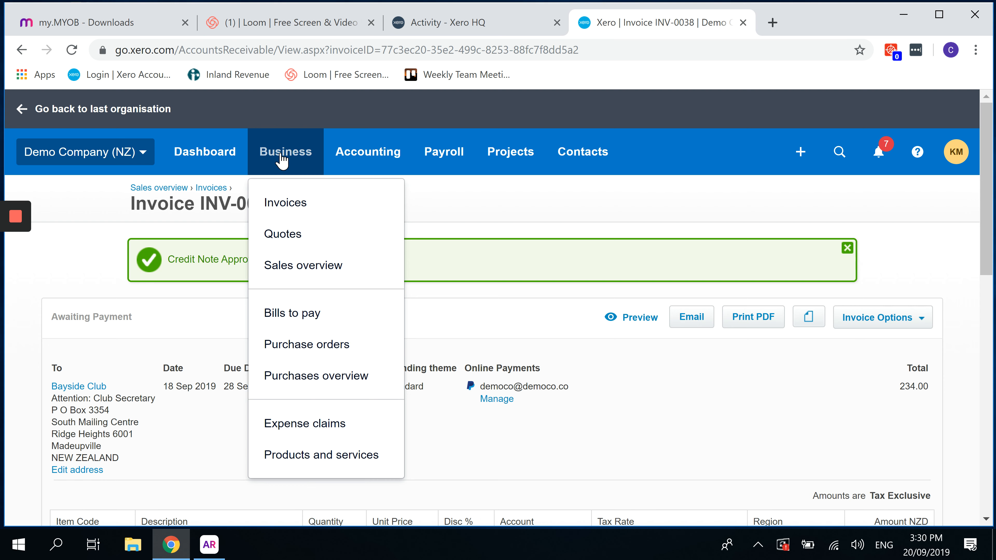
left_click(280, 271)
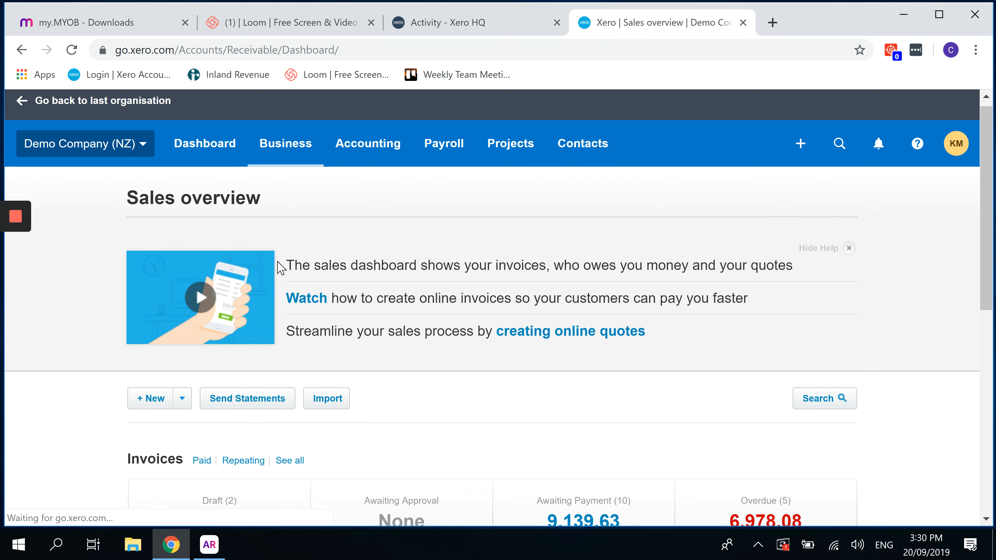
scroll(280, 271, "down", 6)
left_click(182, 173)
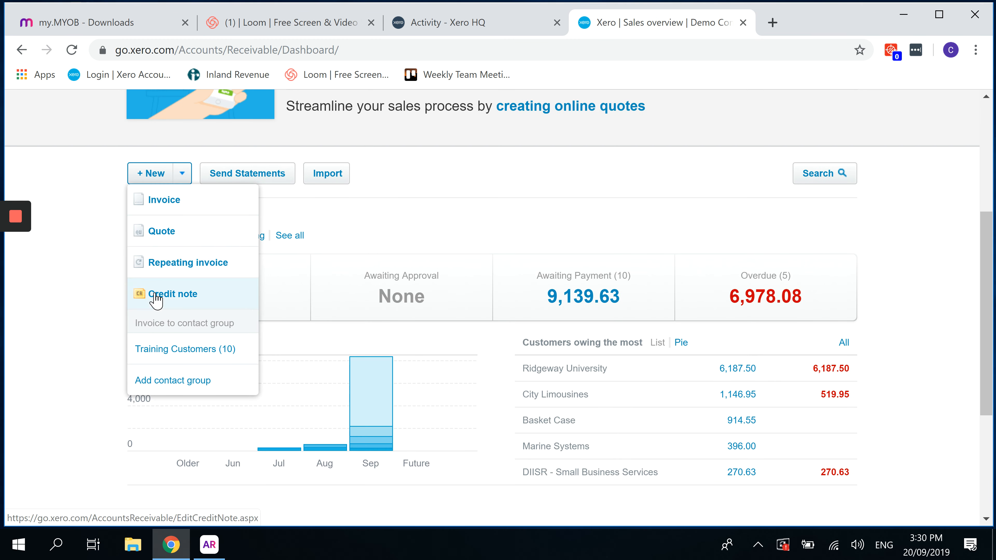
left_click(169, 294)
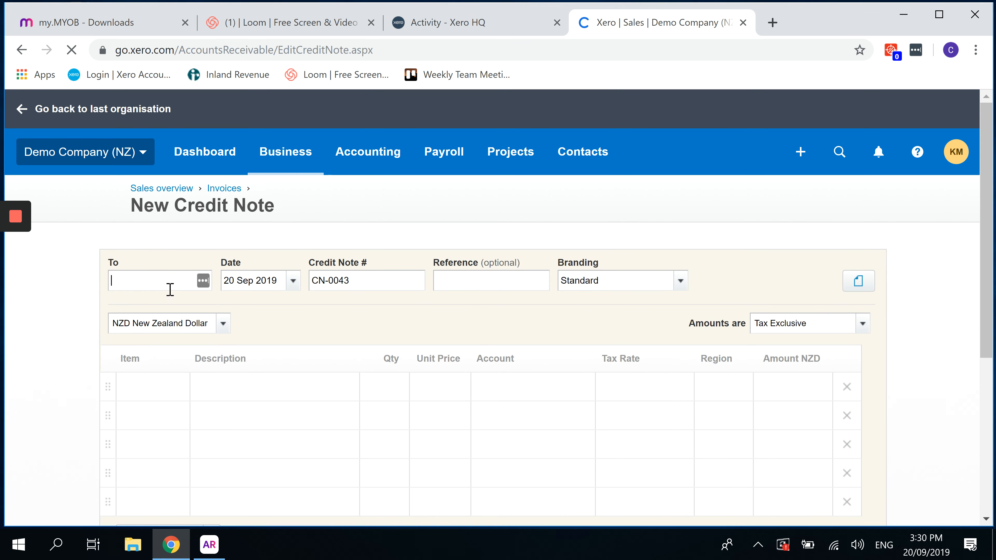
Address the credit note to the new contact Music Maker and enter the reference "monthly rebate".
type("Musinc")
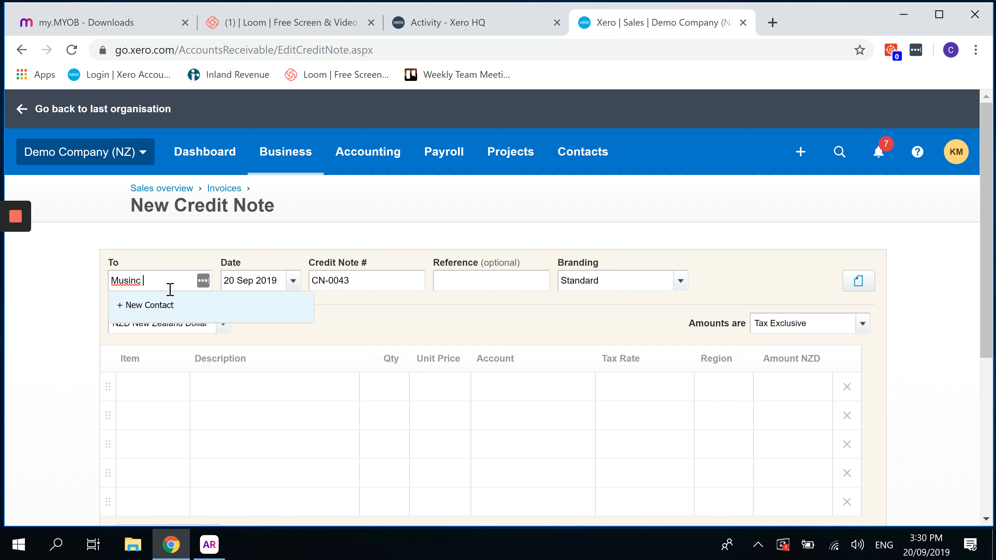
key("BackSpace")
key("BackSpace")
key("BackSpace")
type("c Make")
left_click(191, 306)
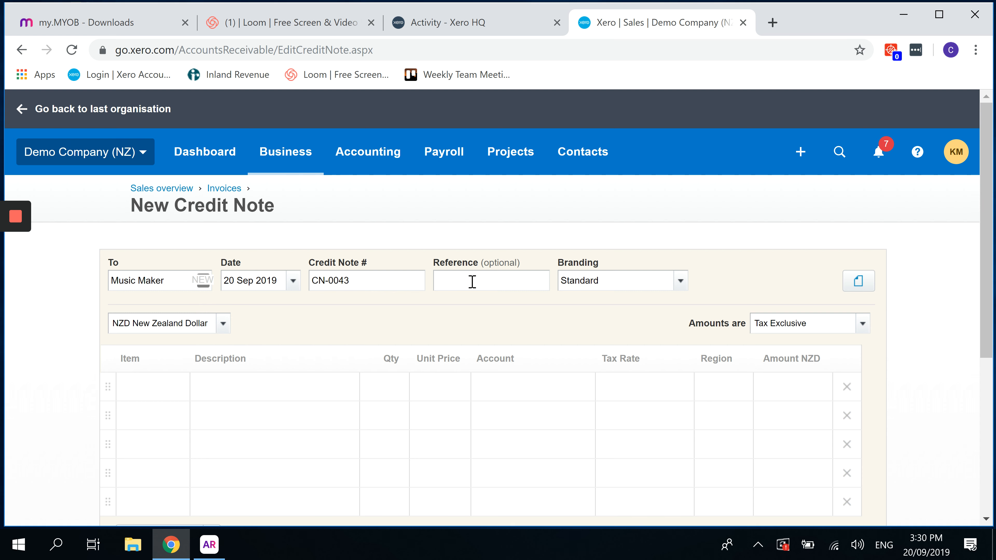
type("monthly rebate")
Fill in the first line with description ".", quantity 1, unit price 50.00 and account 200 - Sales.
left_click(241, 389)
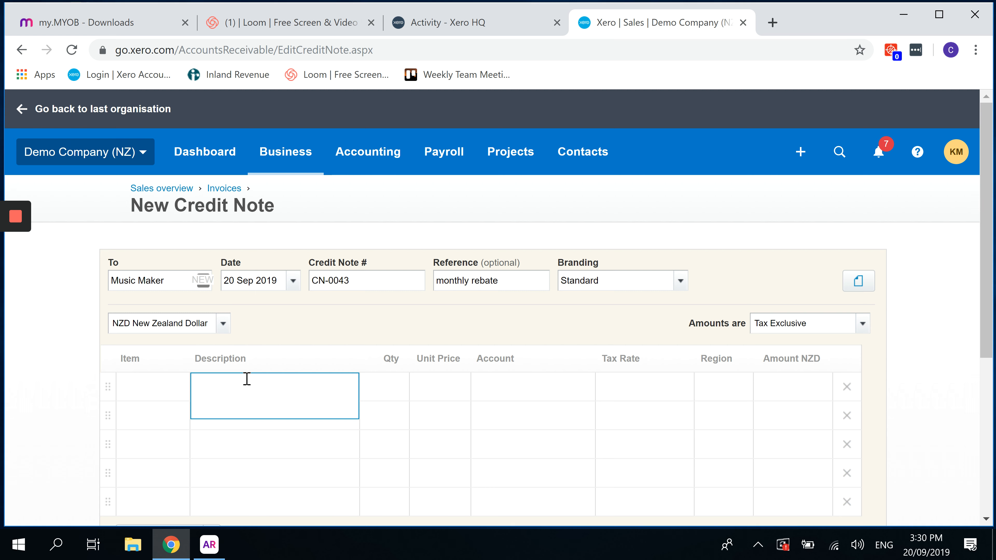
key("Tab")
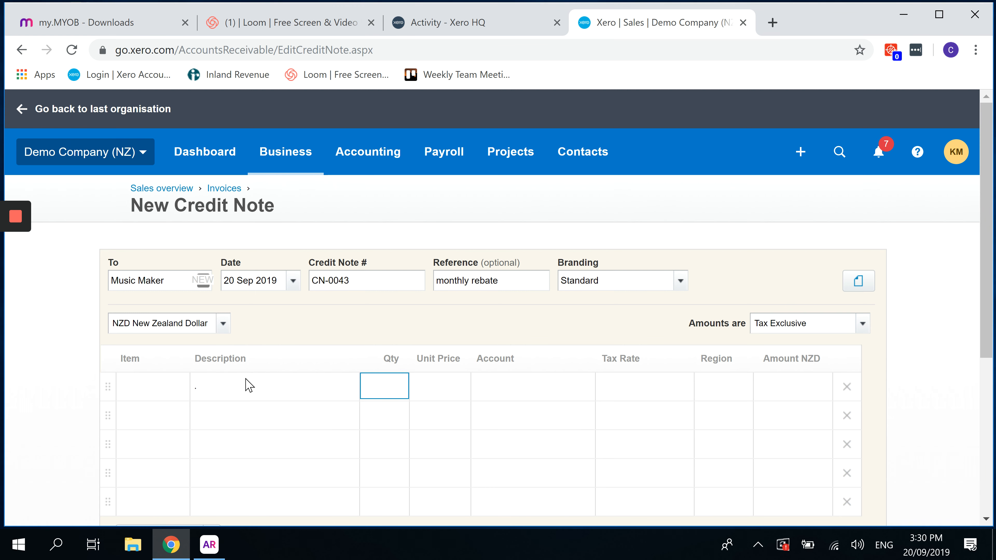
key("Tab")
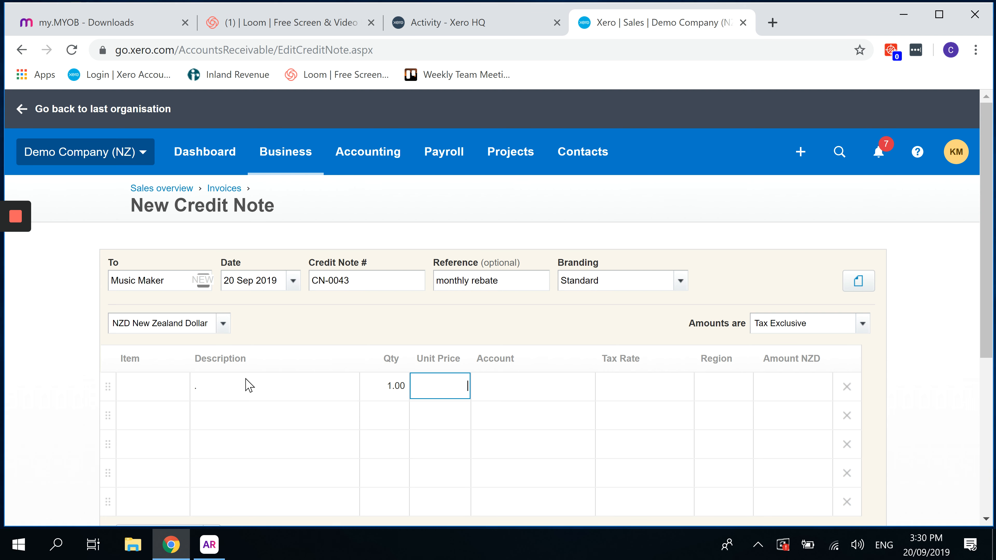
key("Tab")
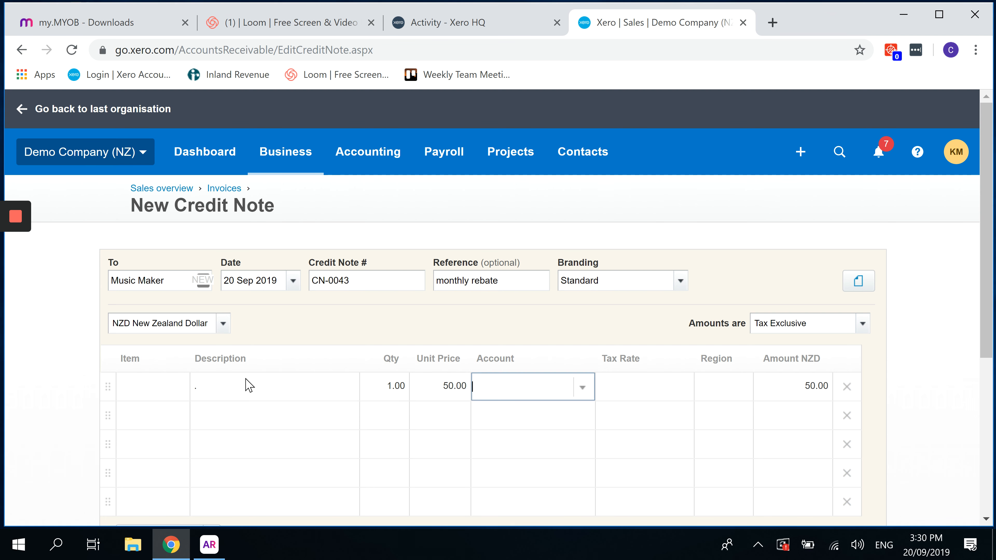
type("sales")
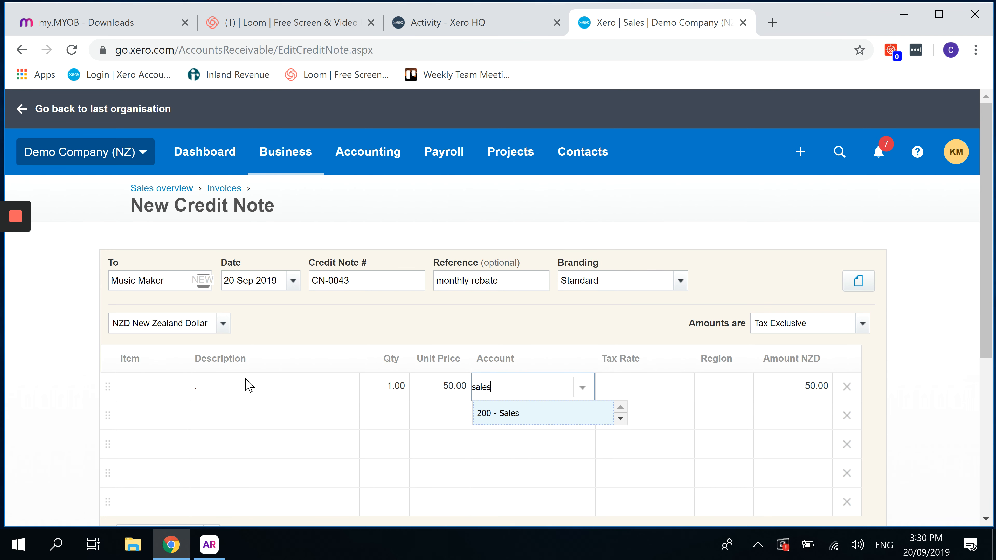
key("Tab")
Approve the Music Maker credit note.
scroll(696, 400, "down", 2)
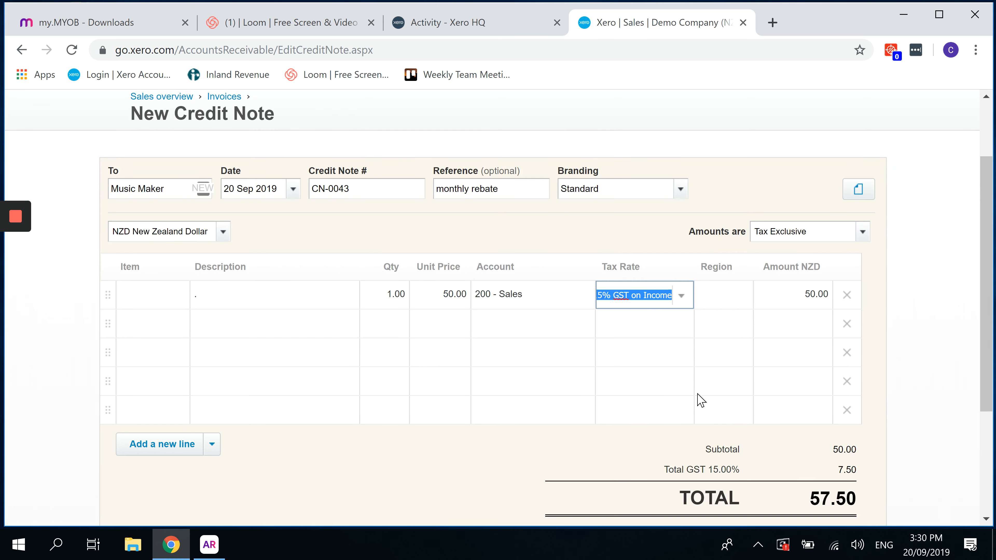
scroll(701, 400, "down", 1)
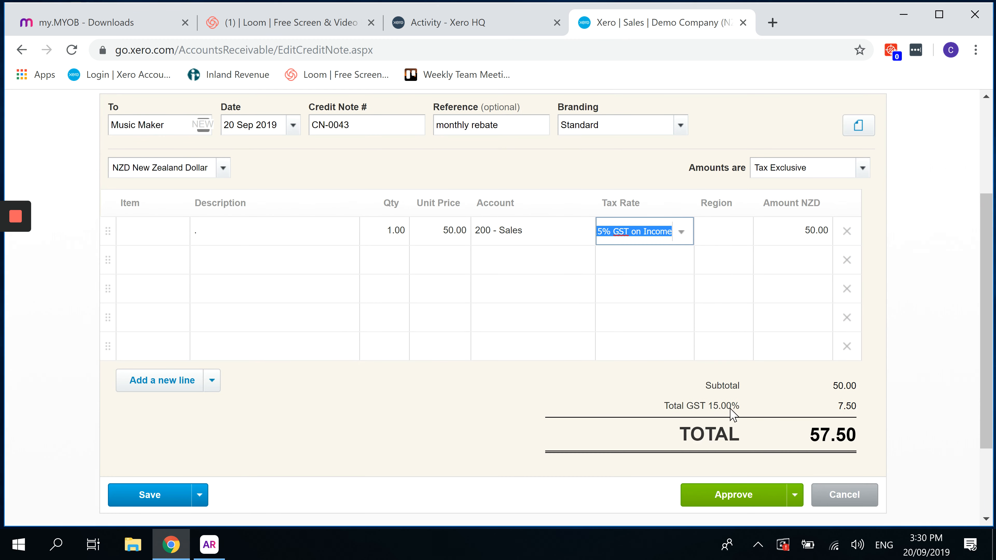
left_click(747, 499)
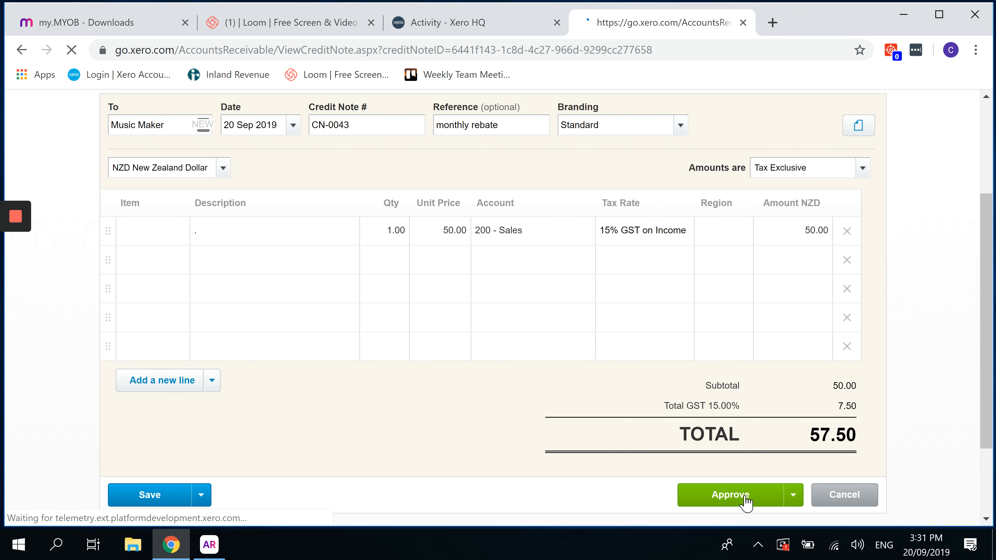
Review the approved Music Maker credit note, and start another standalone credit note from the sales overview.
scroll(723, 383, "down", 5)
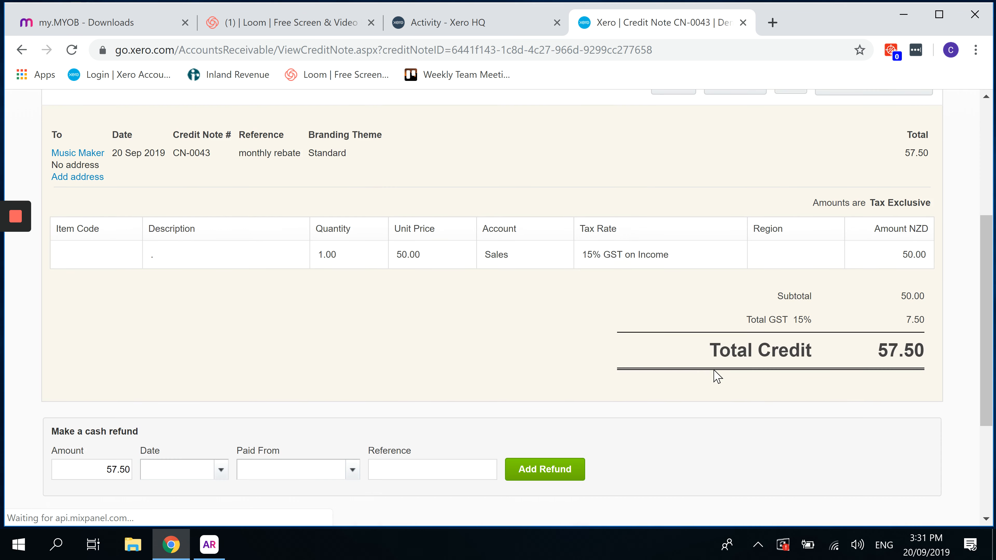
scroll(715, 377, "up", 5)
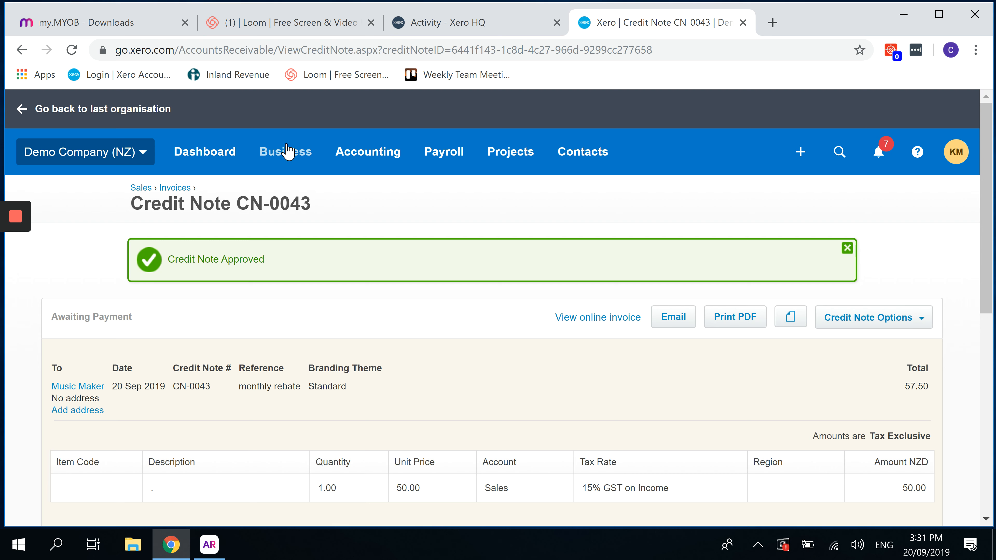
left_click(285, 155)
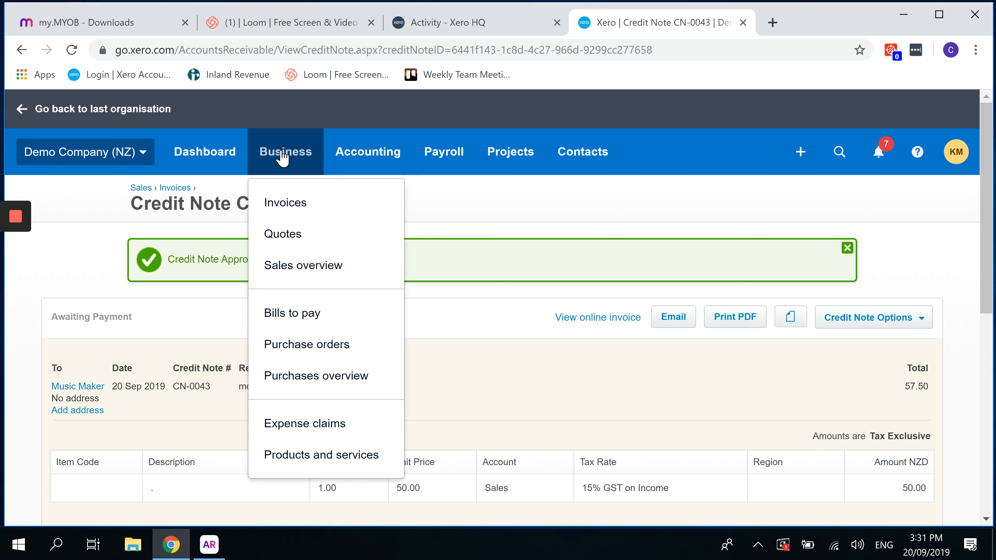
left_click(294, 267)
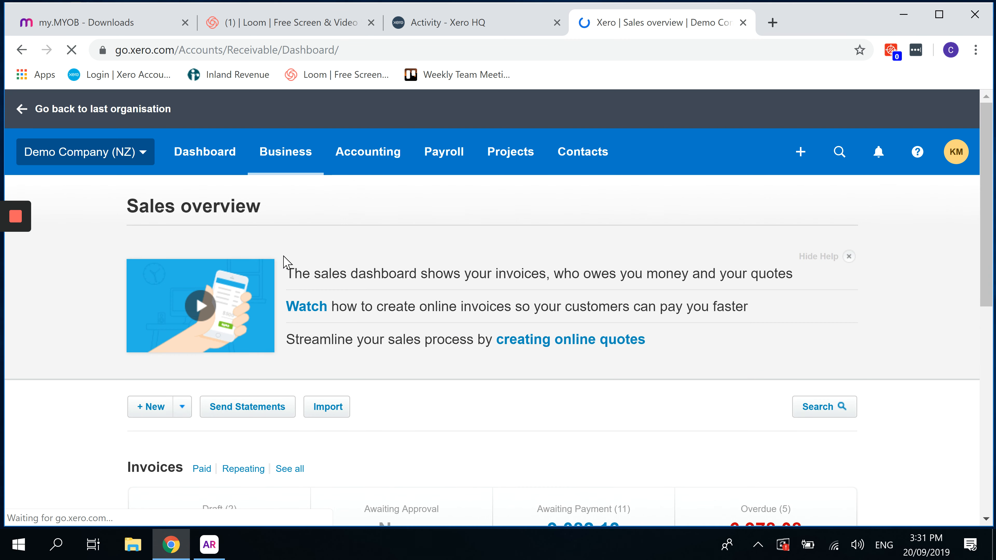
scroll(235, 251, "down", 3)
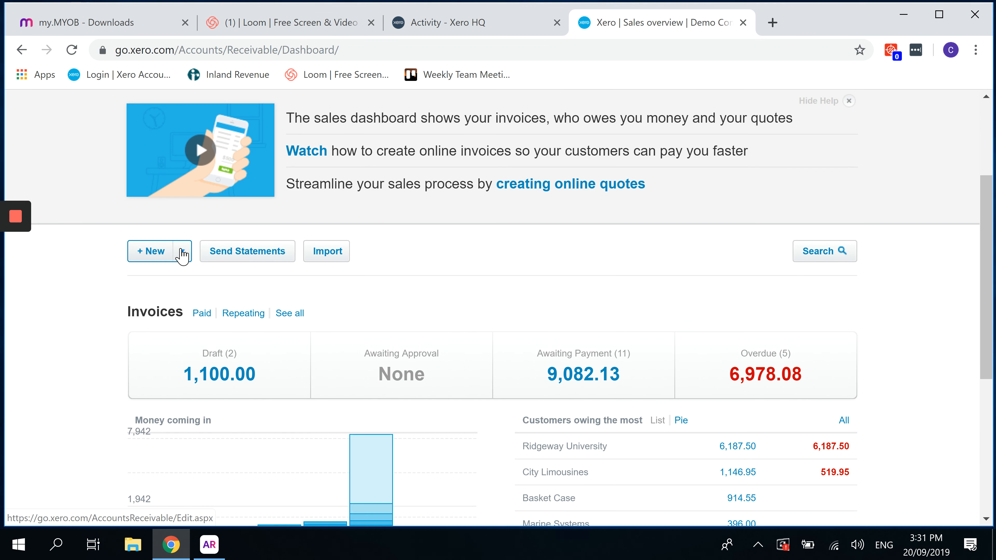
left_click(182, 253)
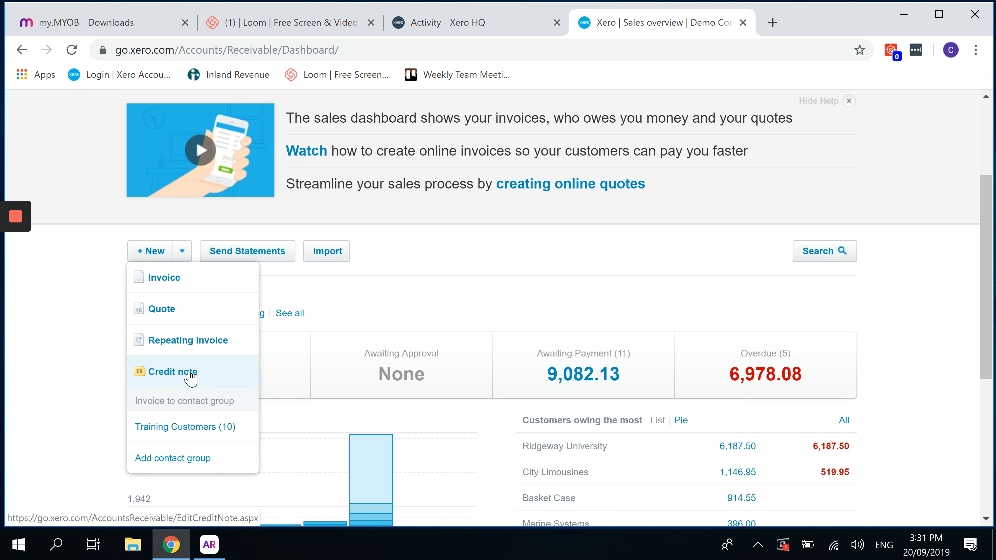
left_click(192, 377)
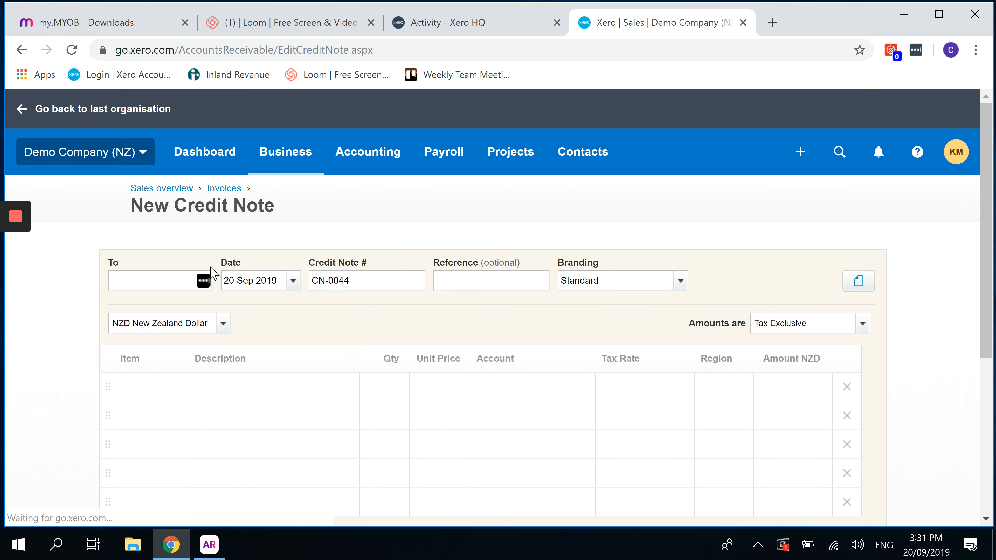
Address the new credit note to City Limousines and enter the reference "service dispute".
type("city")
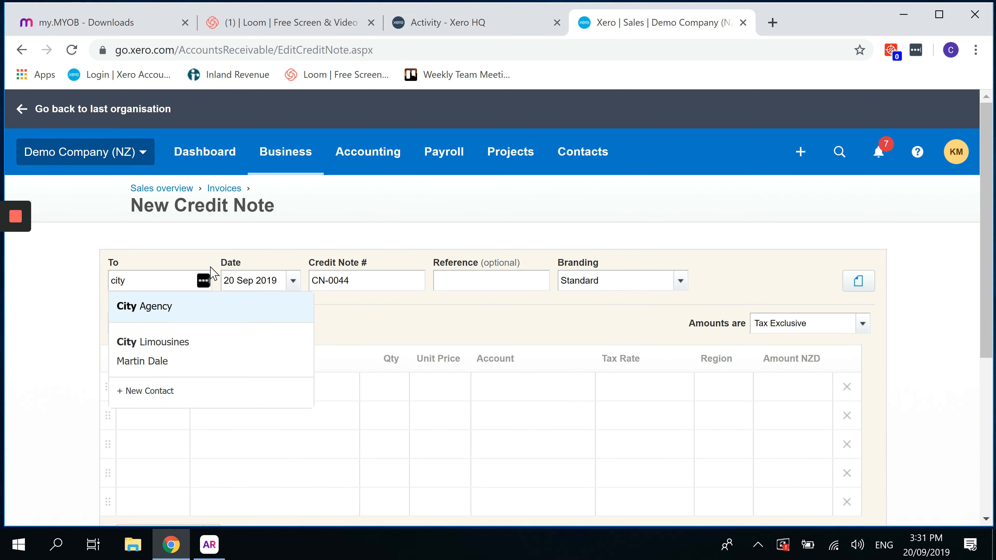
left_click(172, 344)
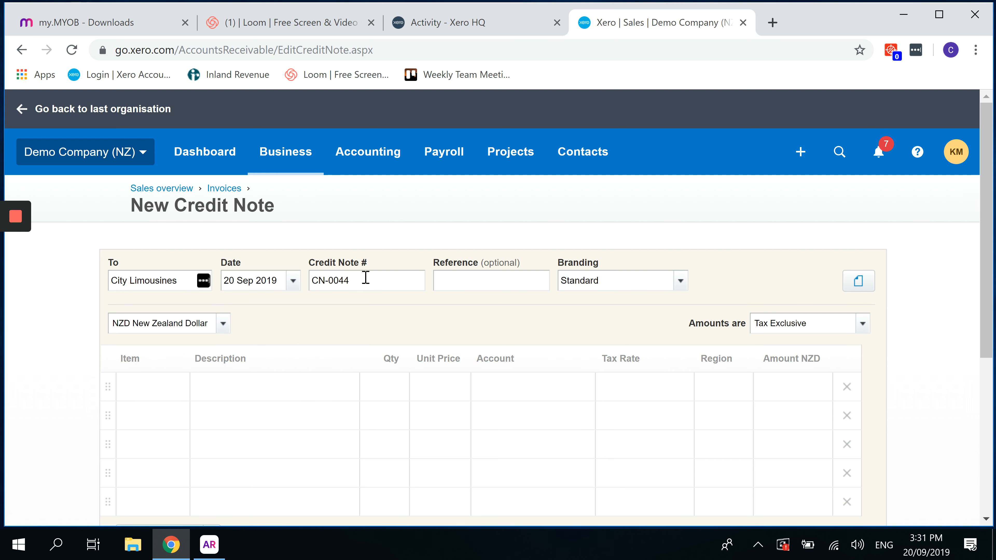
left_click(474, 276)
type("servcie")
key("BackSpace")
type("ce dispute")
Fill in the first line with description ".", quantity 1, unit price 50.00 and account 493 - Travel - National.
left_click(298, 398)
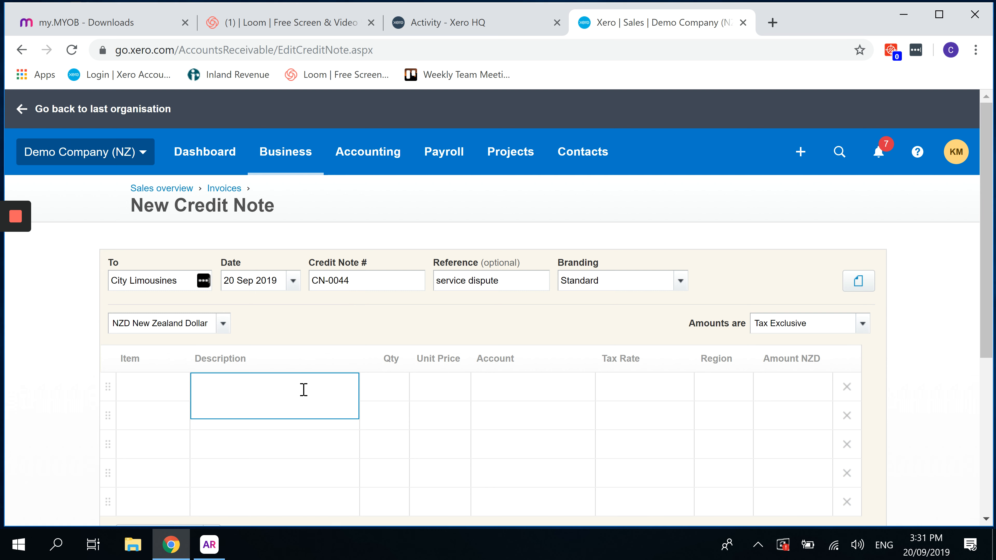
key("Tab")
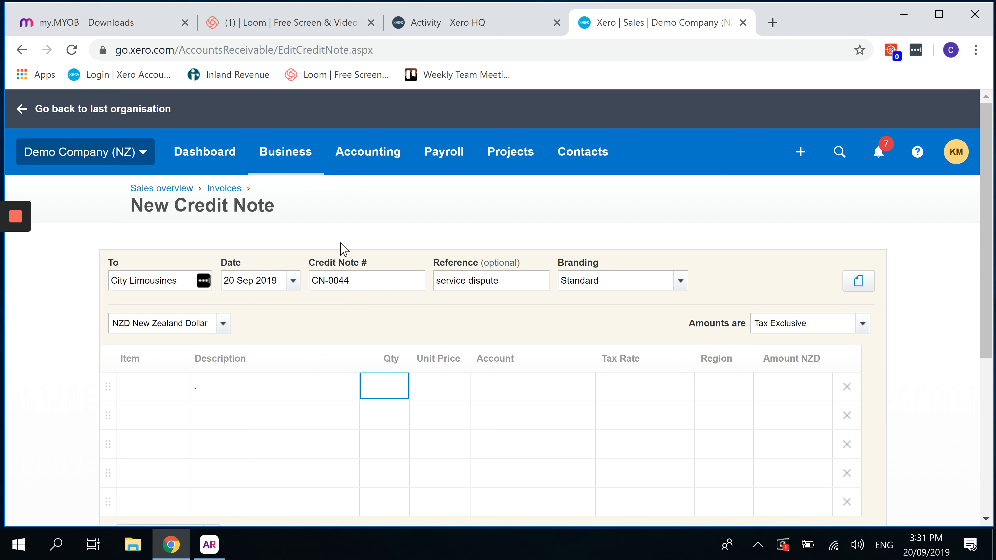
key("Tab")
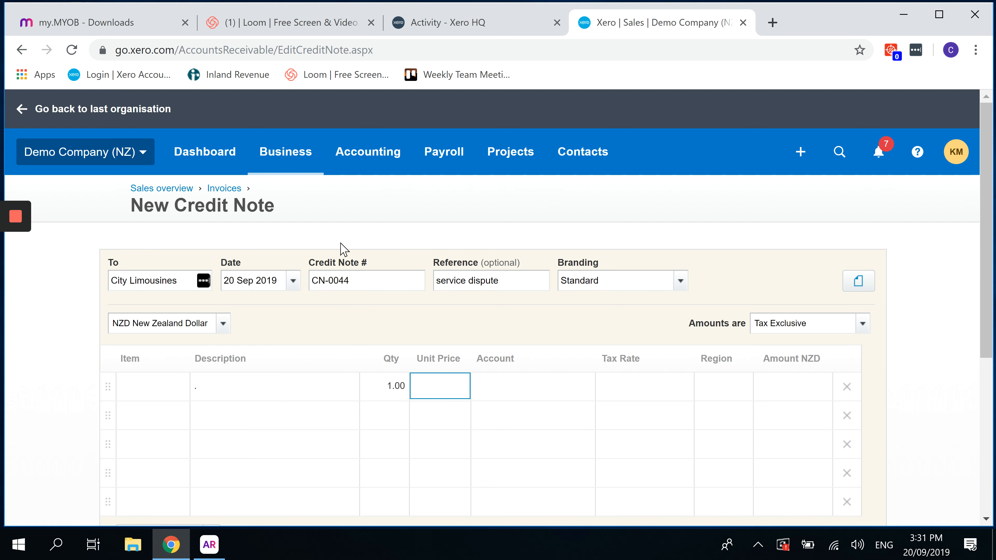
key("Tab")
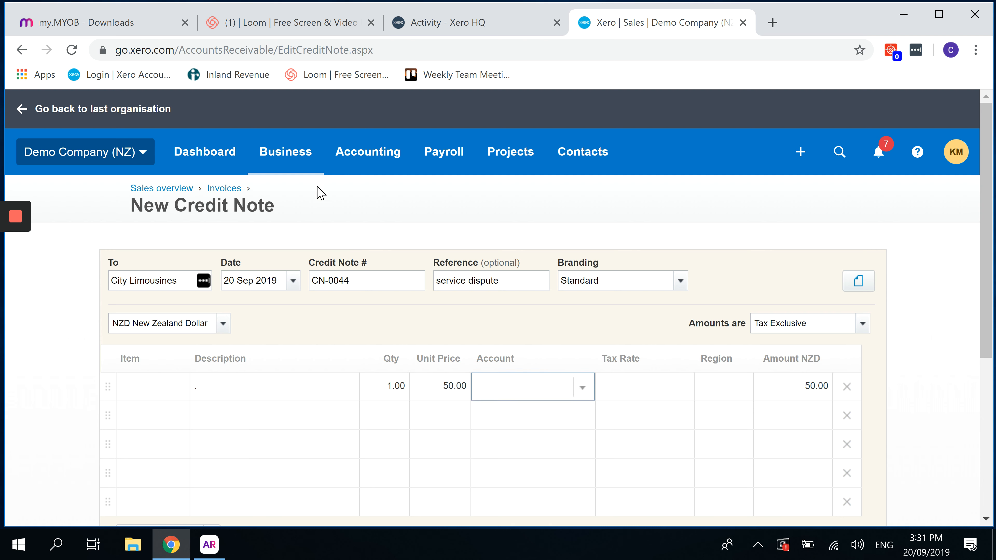
type("rav")
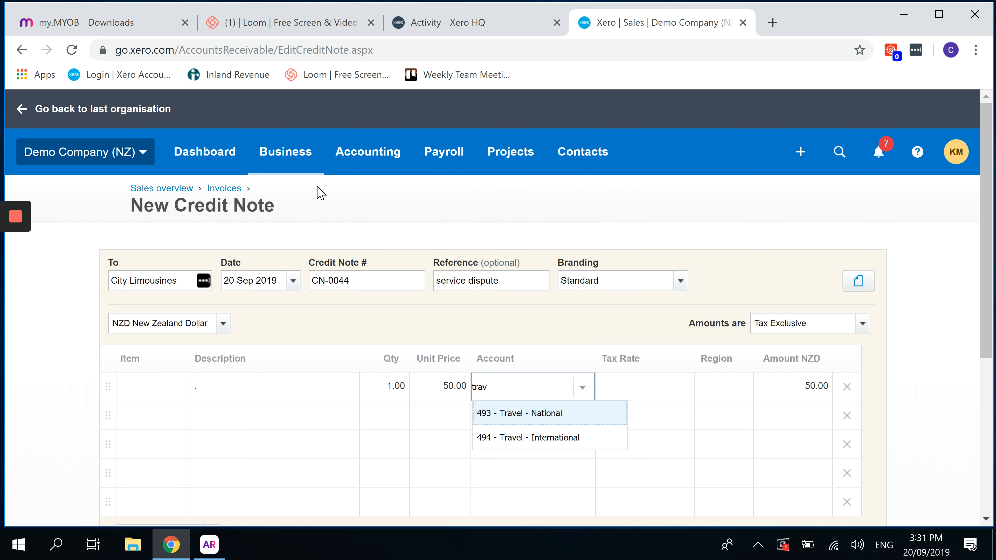
left_click(509, 413)
Approve the City Limousines credit note.
scroll(796, 416, "down", 6)
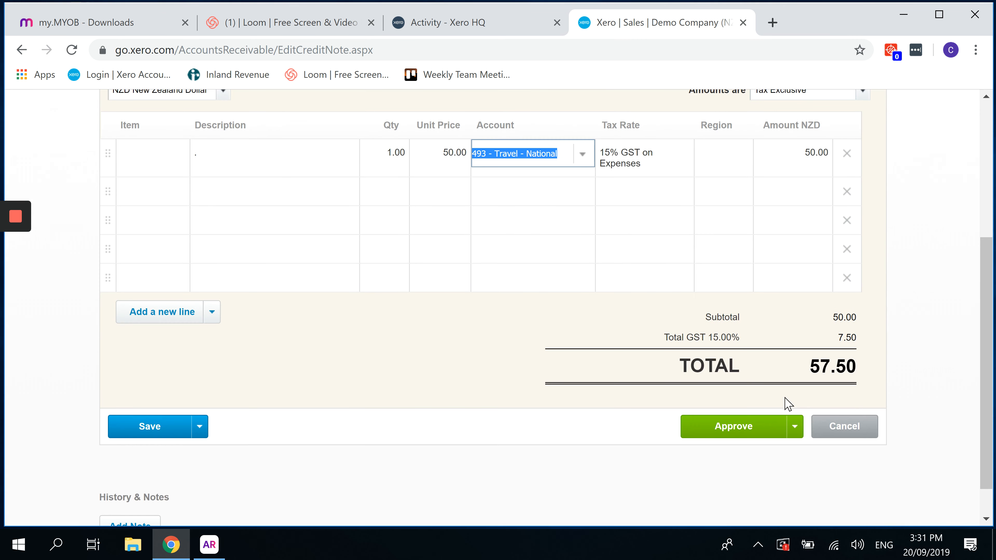
left_click(742, 428)
left_click(743, 428)
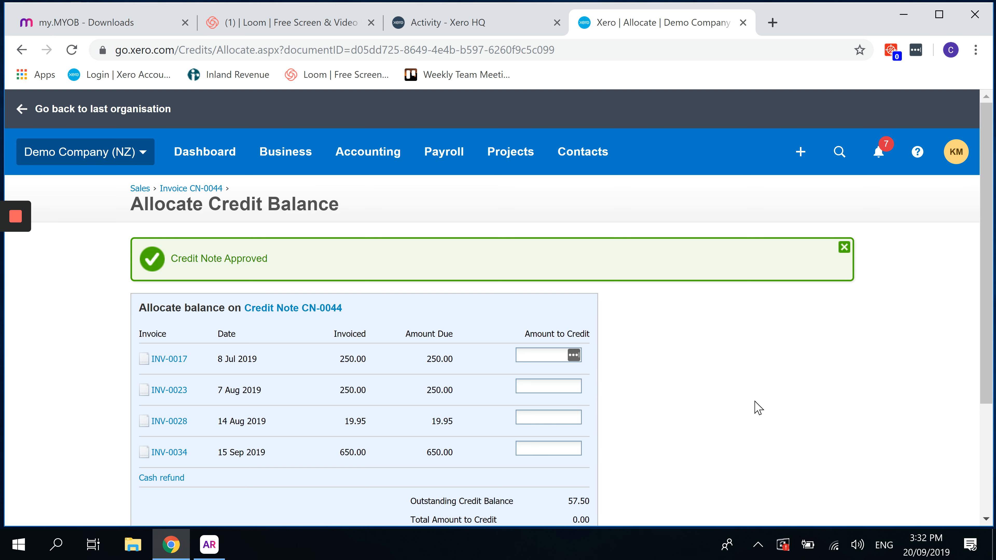
Allocate 57.50 of the City Limousines credit to invoice INV-0017.
scroll(727, 380, "down", 2)
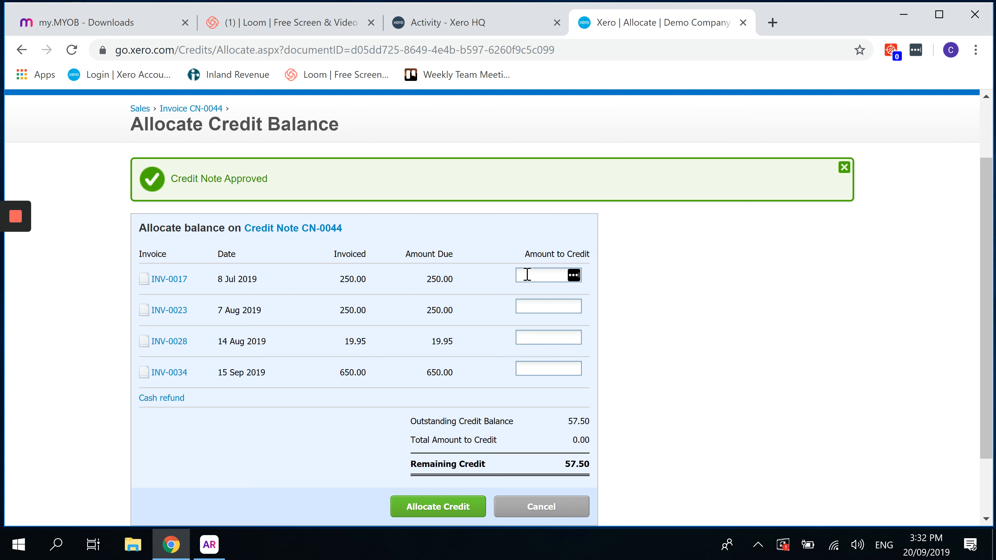
mouse_move(12, 247)
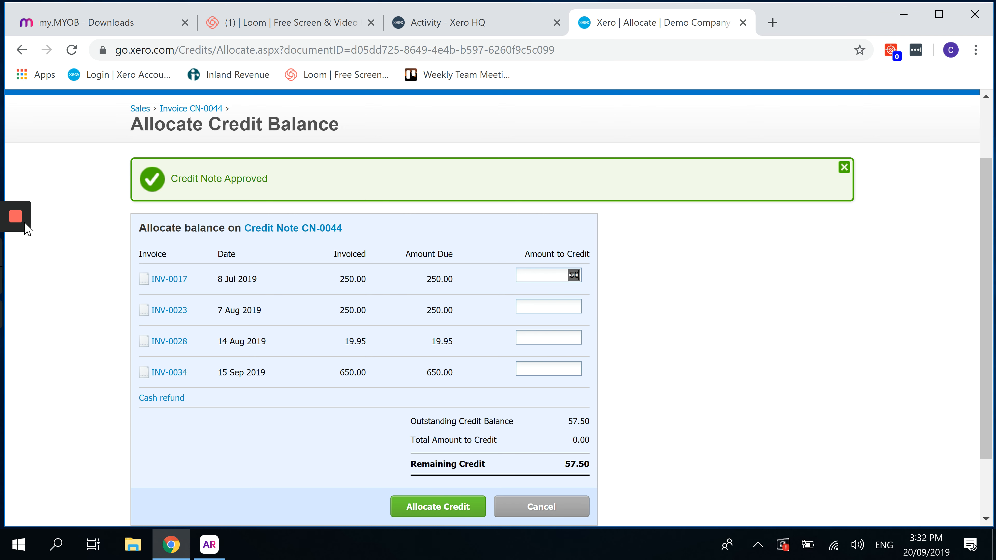
left_click(19, 247)
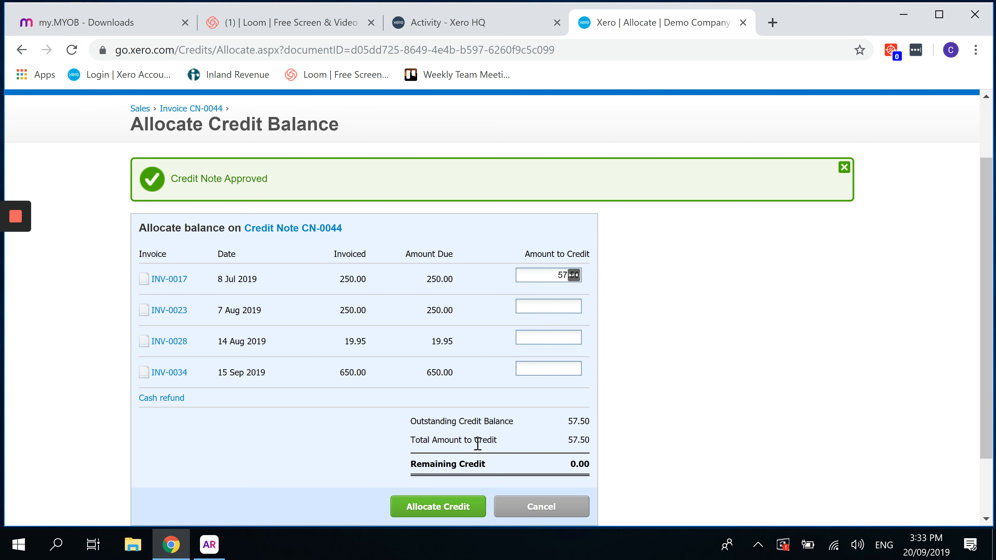
scroll(440, 485, "down", 2)
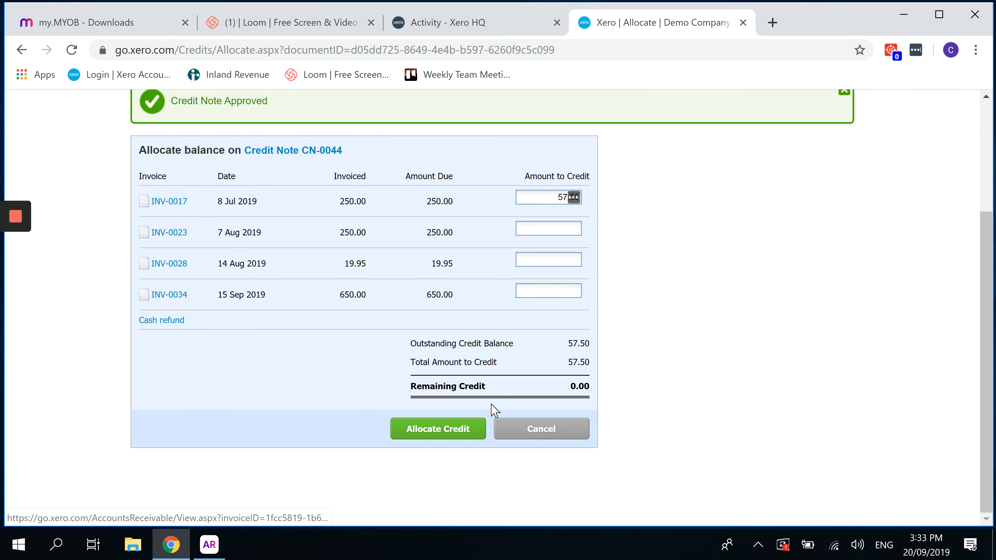
left_click(433, 436)
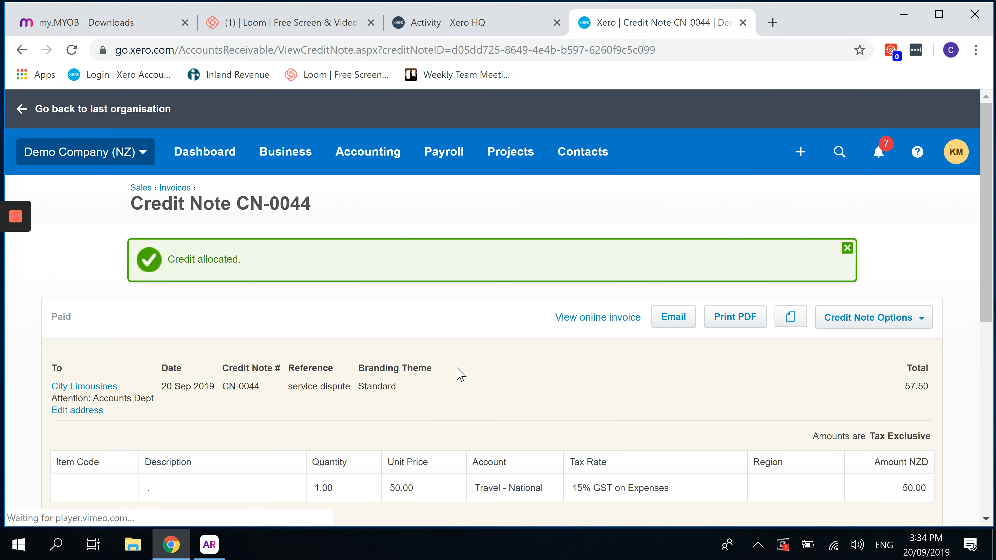
Check the allocation on the City Limousines credit note, and open Music Maker credit note CN-0043 from the invoices list.
scroll(290, 171, "down", 5)
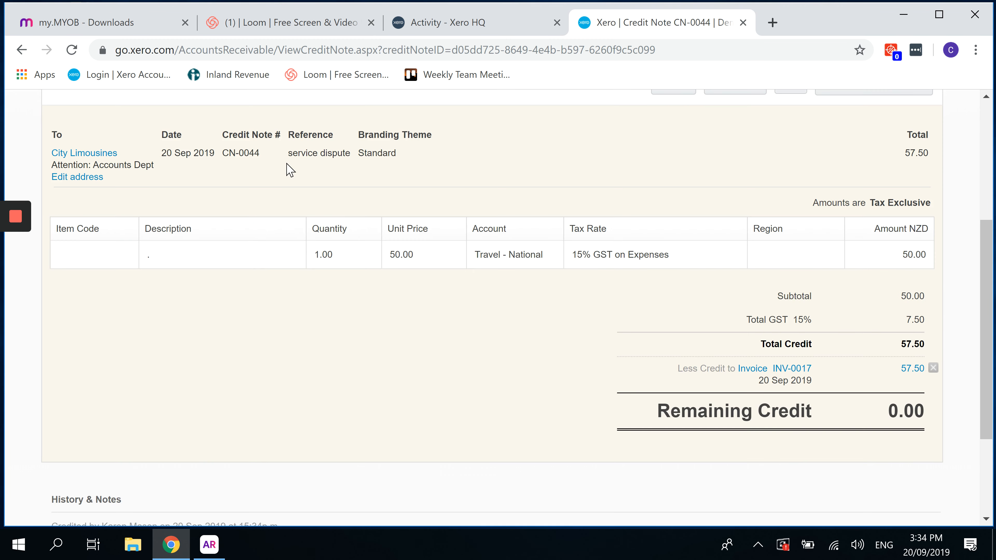
scroll(290, 171, "up", 6)
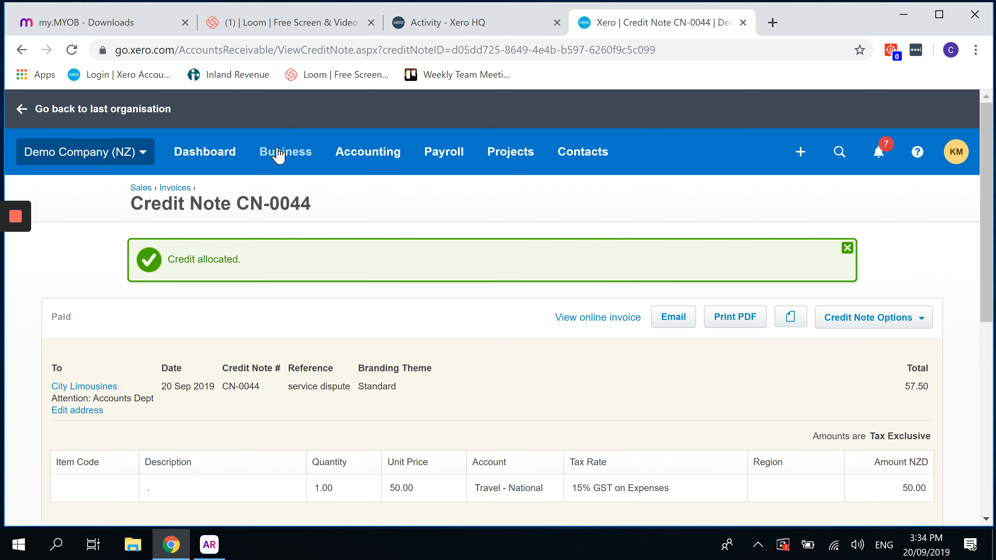
left_click(278, 154)
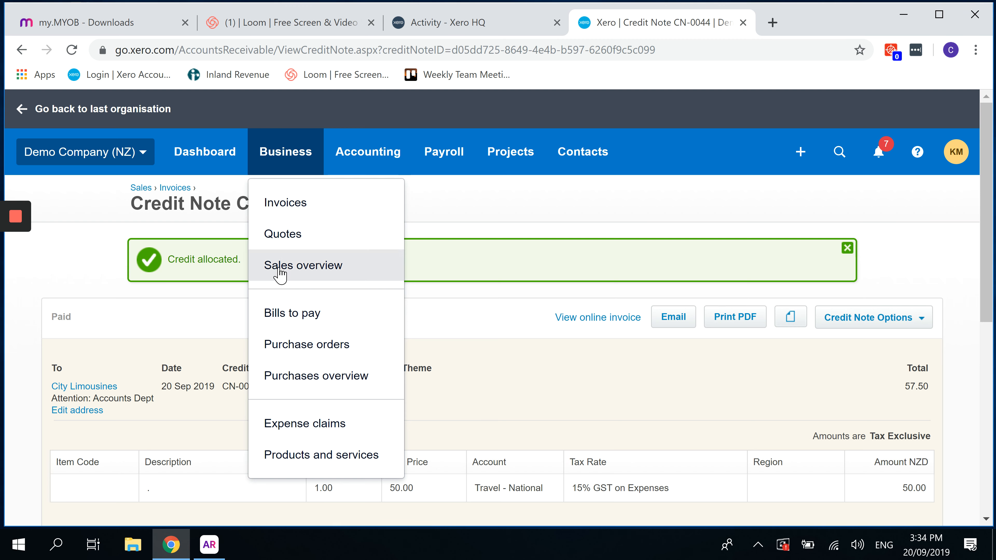
left_click(285, 202)
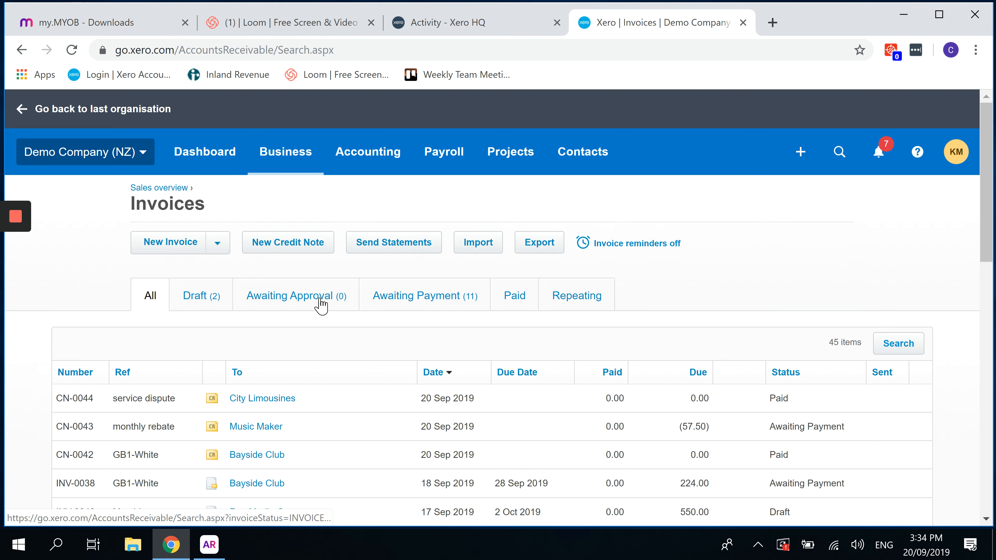
scroll(320, 305, "down", 5)
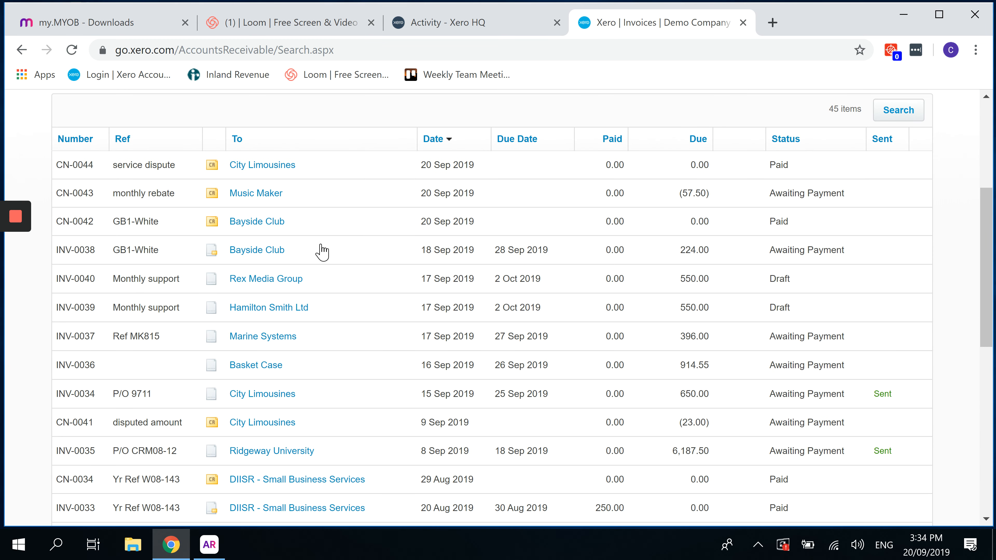
left_click(257, 193)
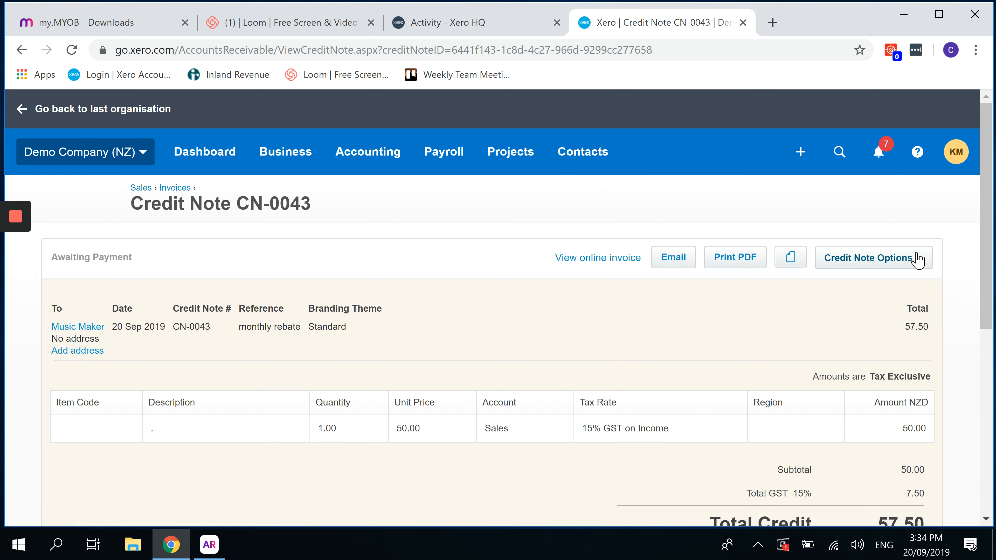
Copy the Music Maker credit note into a new one with the same details and approve the copy.
left_click(926, 263)
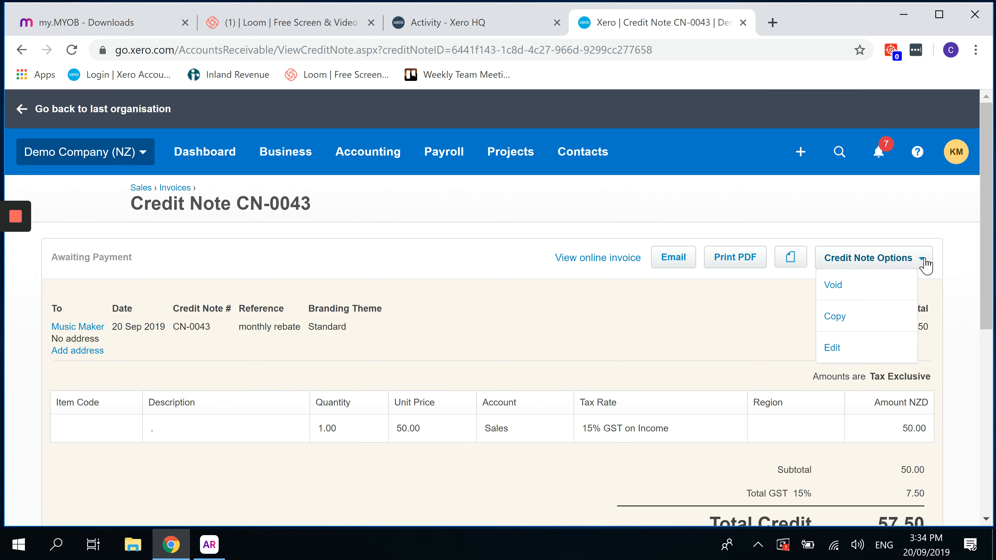
left_click(855, 319)
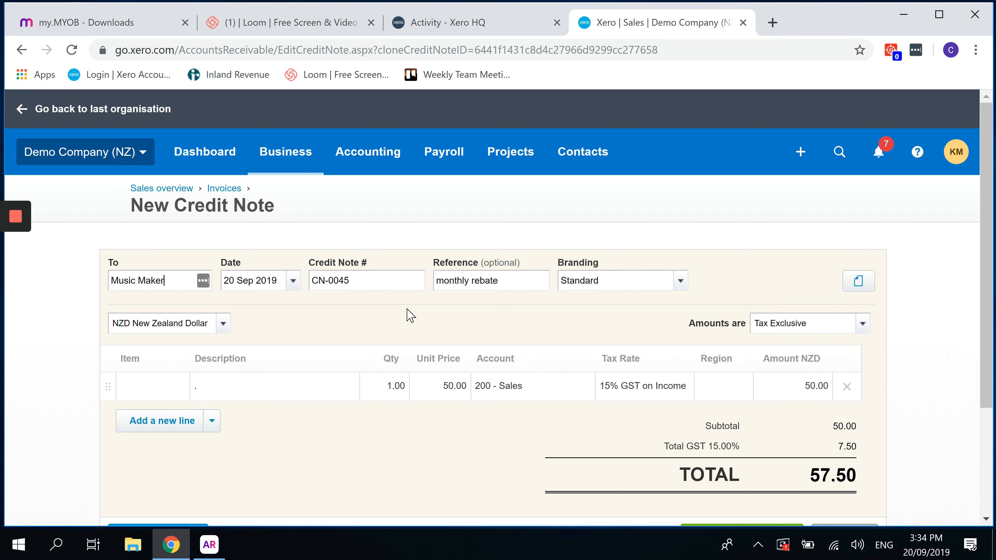
scroll(409, 314, "down", 3)
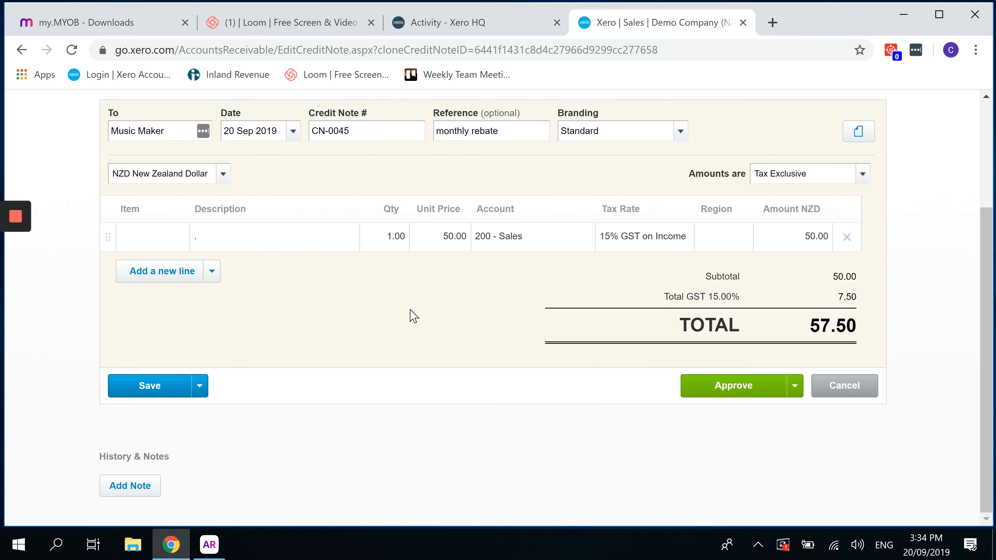
left_click(732, 387)
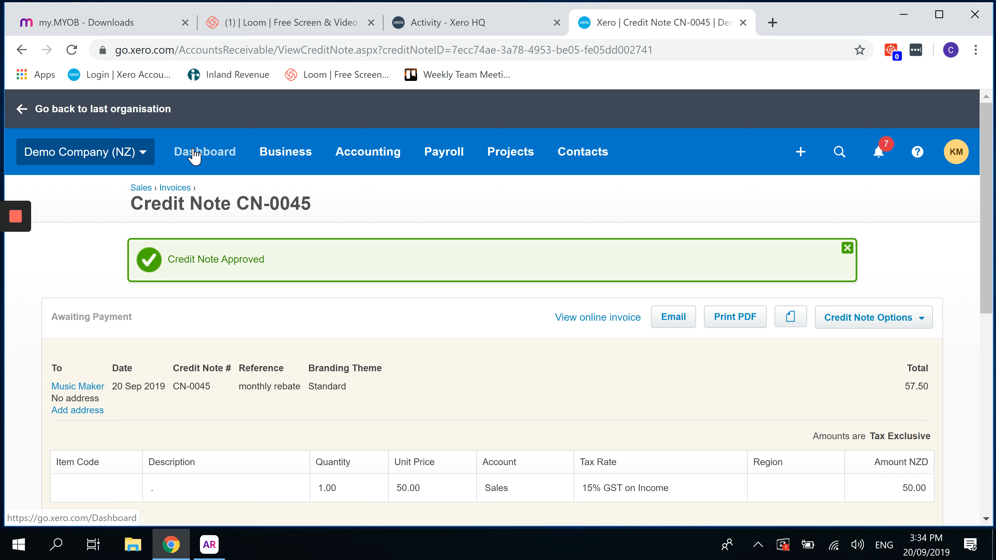
mouse_move(20, 220)
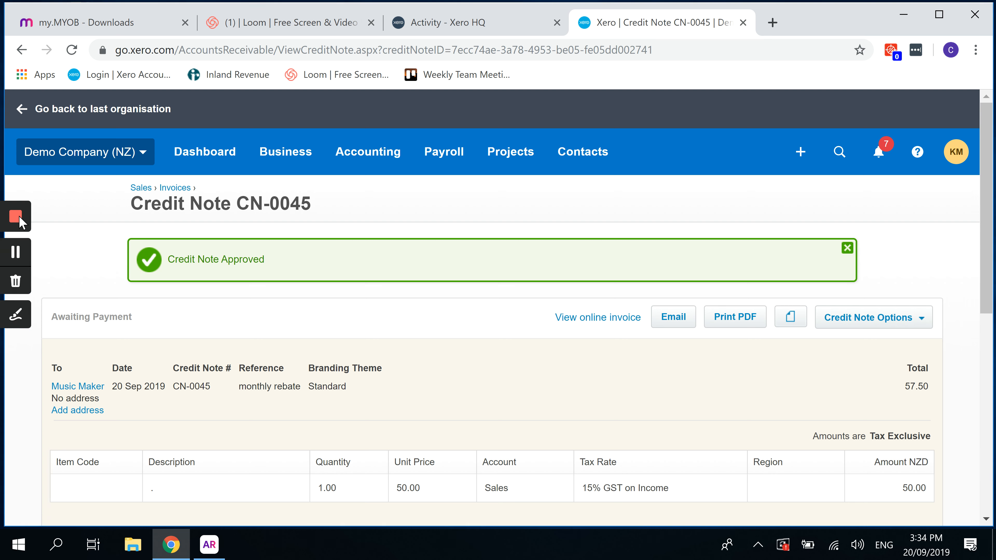